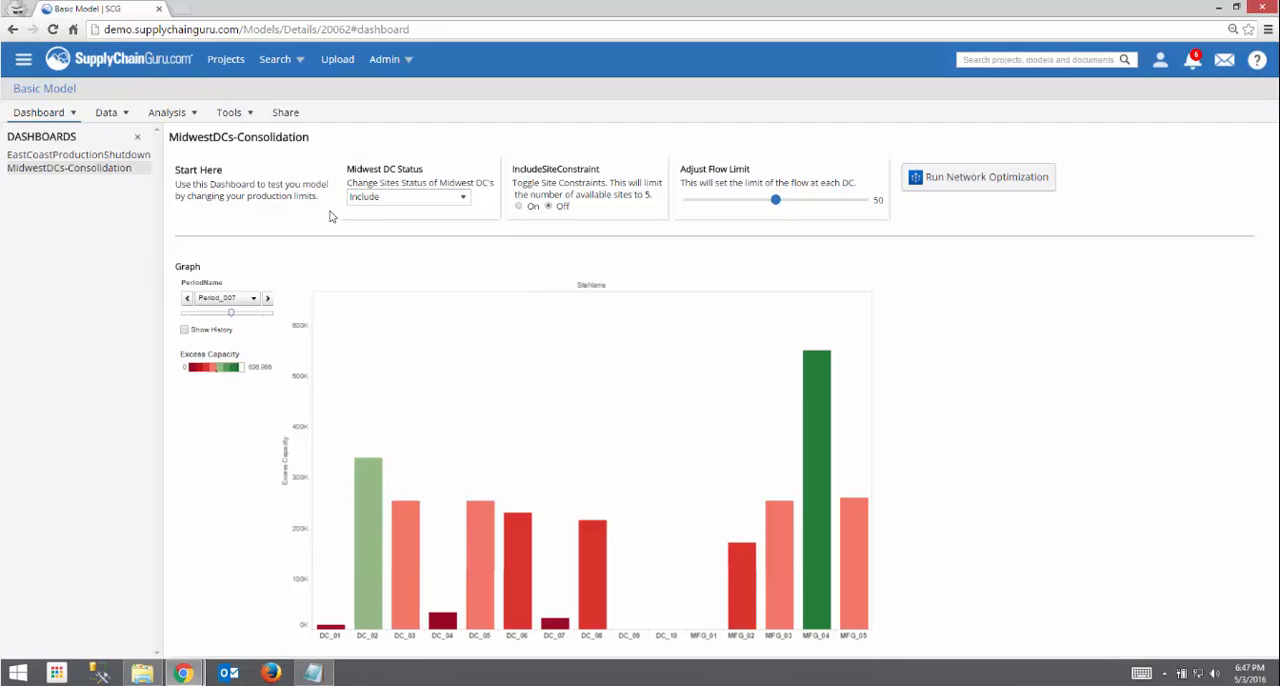
- Keep the Midwest DC Status at Include and advance the excess capacity graph to Period_008
left_click(366, 201)
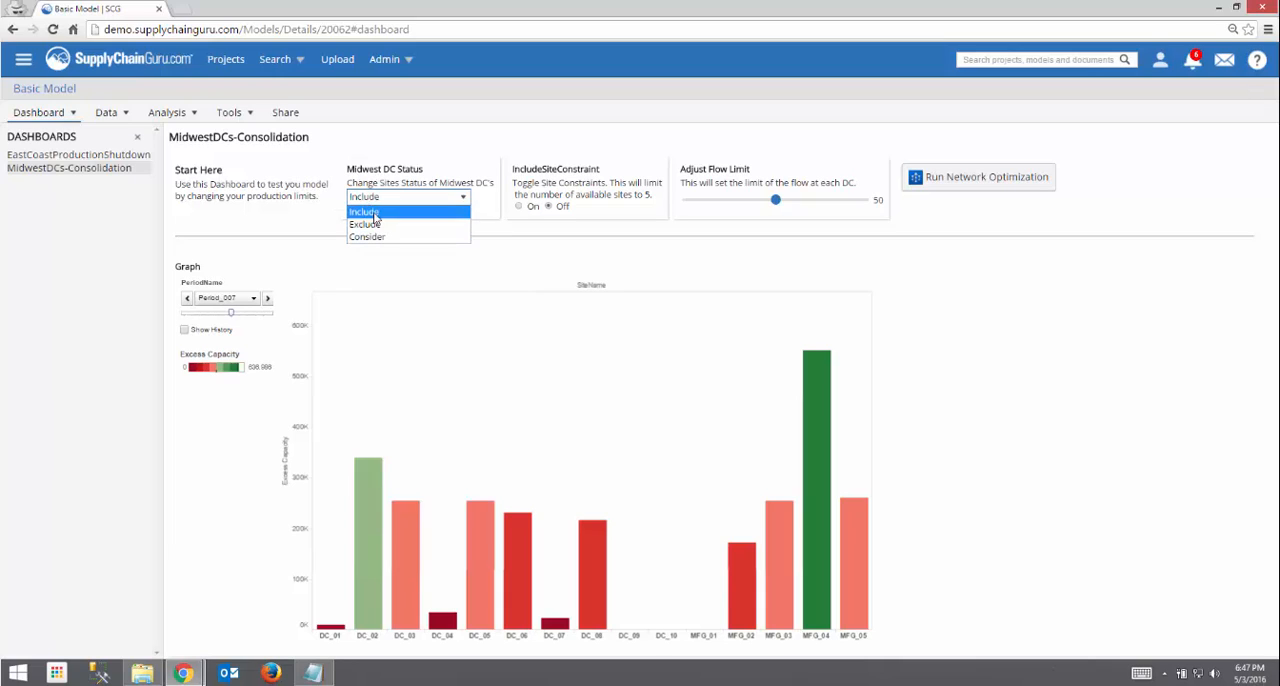
left_click(365, 213)
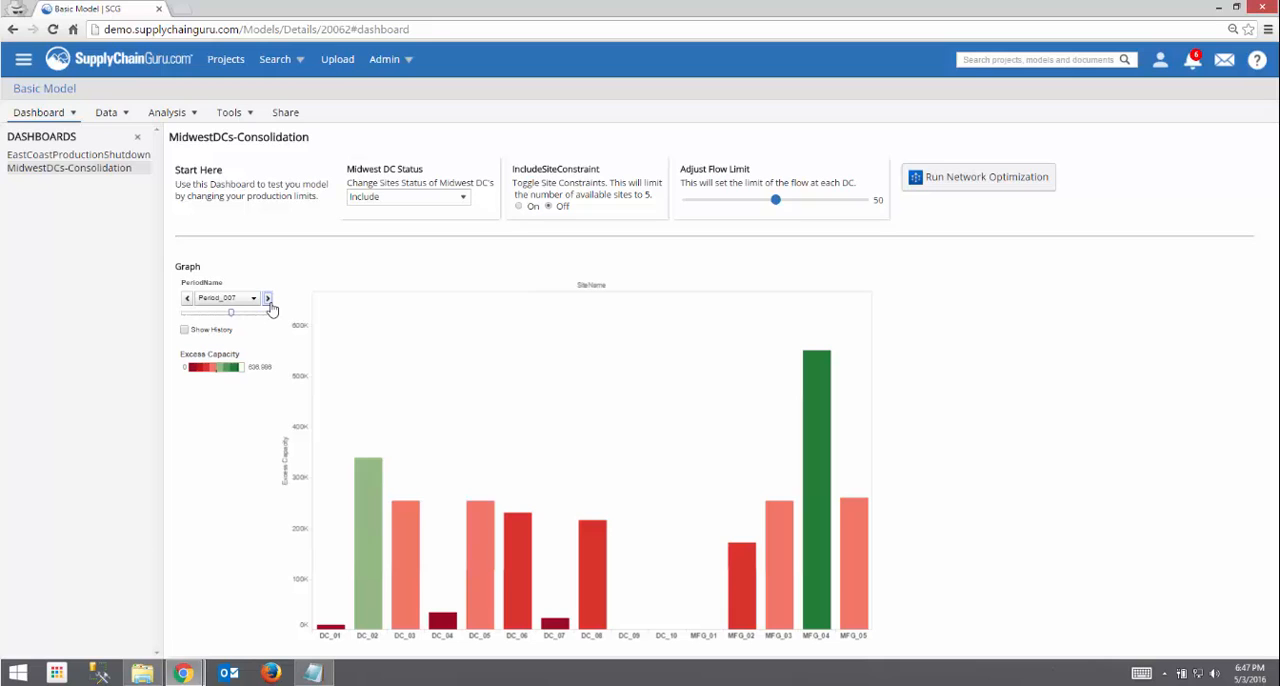
left_click(267, 298)
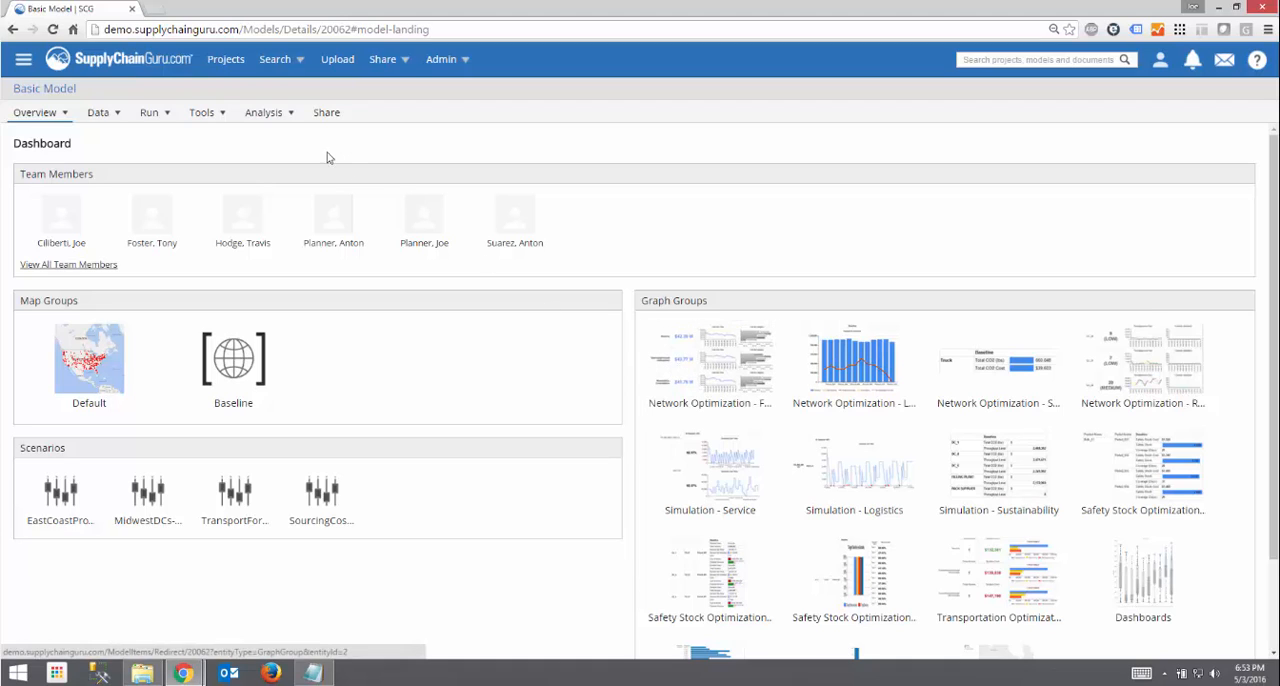
- Open the Sites graph from the Dashboards V2 graph group of the Basic Model
left_click(280, 115)
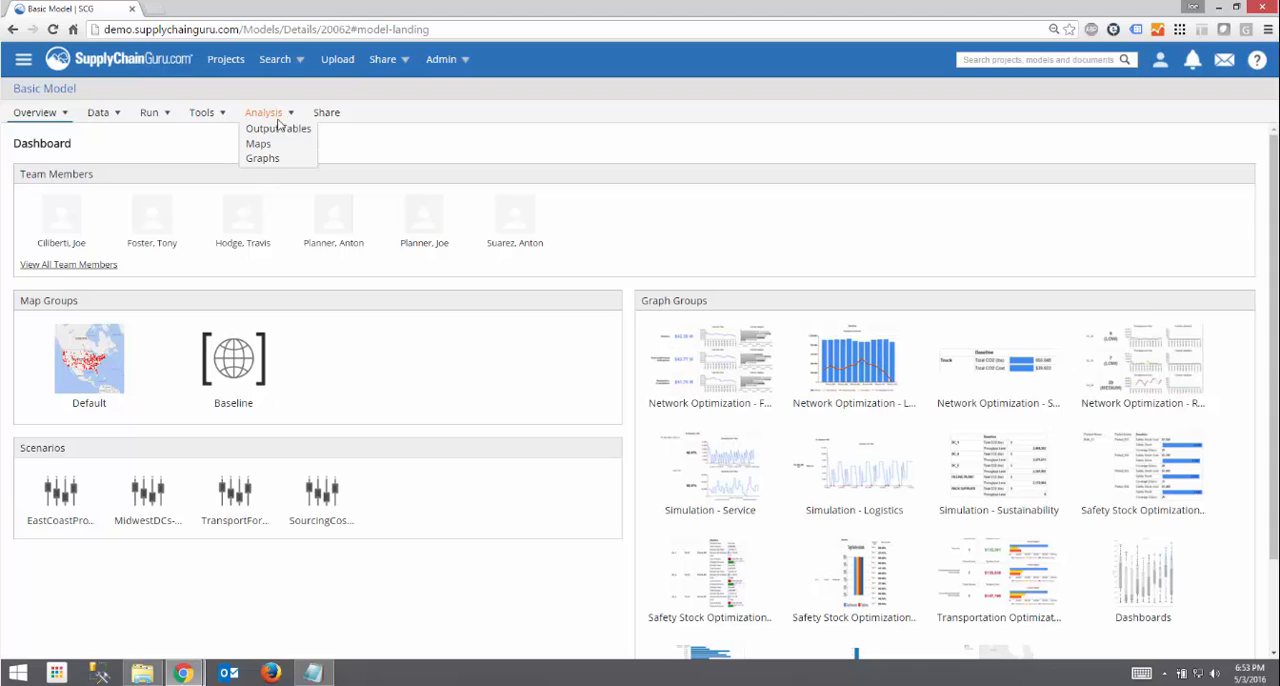
left_click(274, 160)
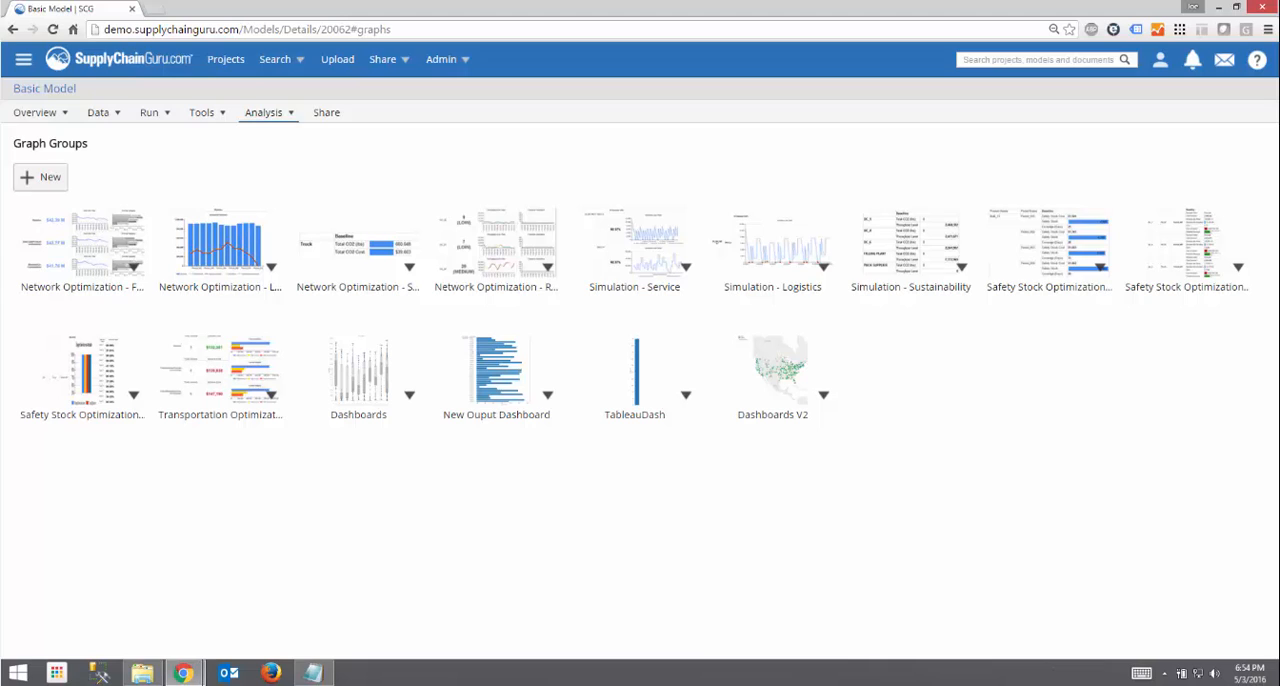
left_click(759, 396)
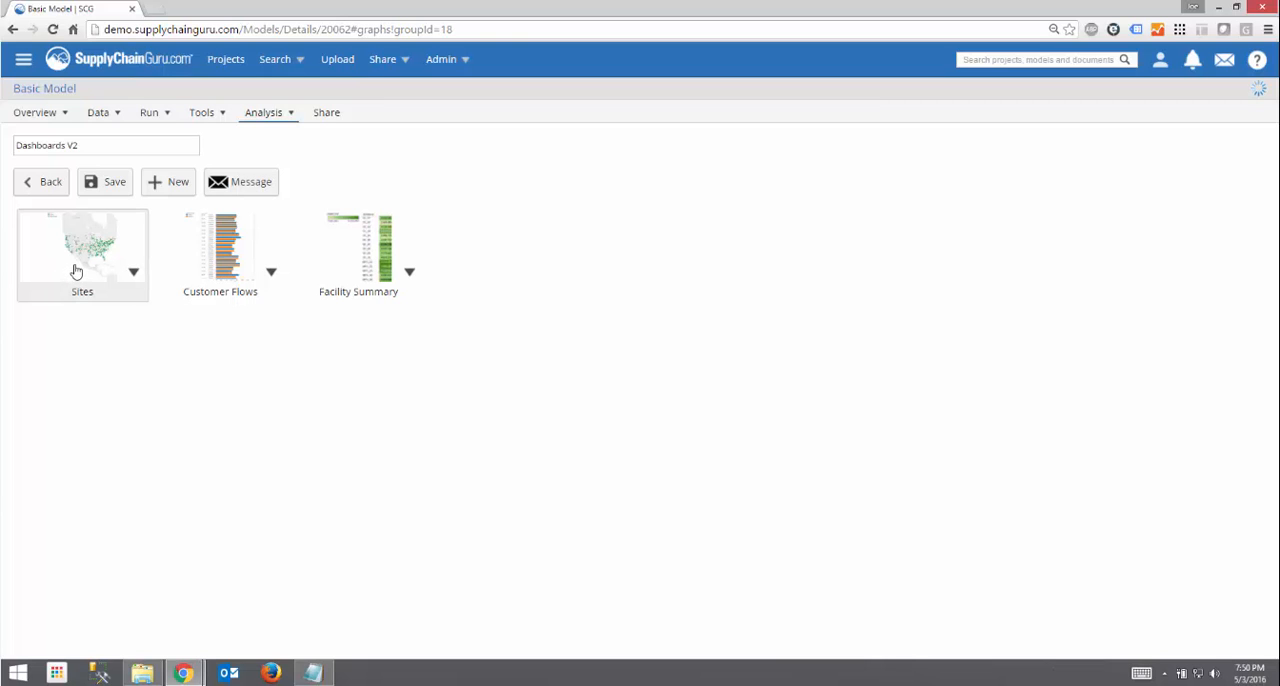
left_click(76, 272)
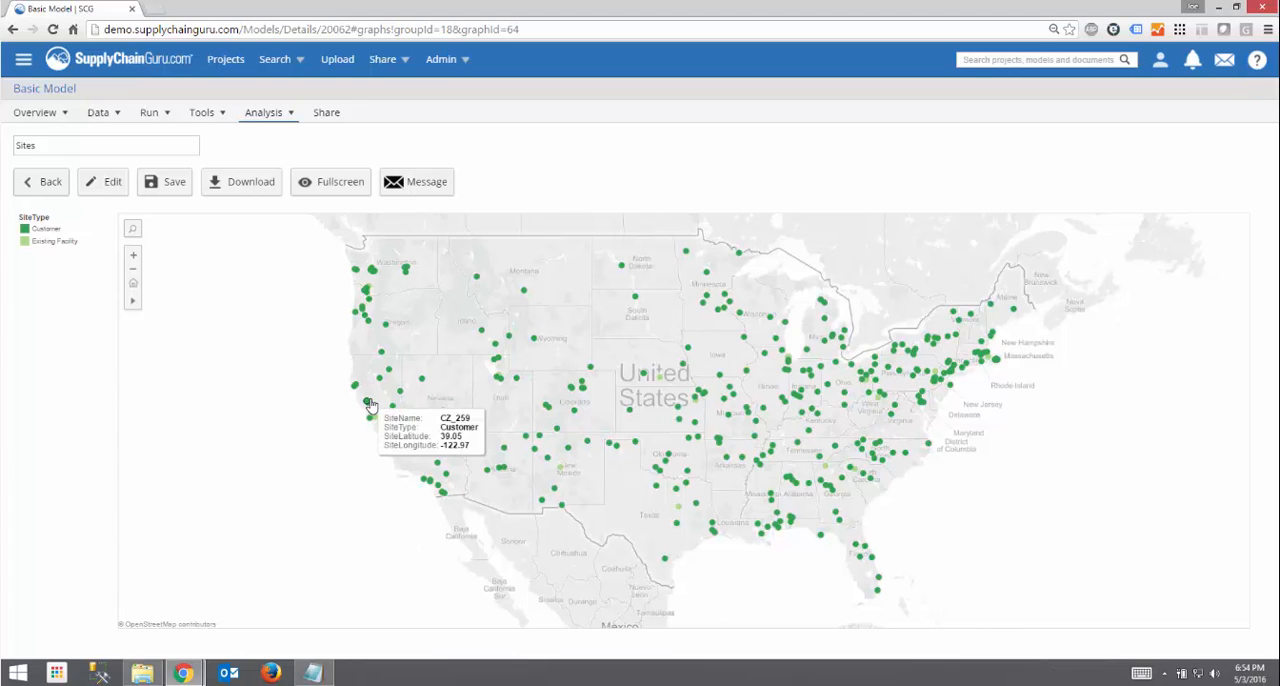
- View the underlying data of customer site CZ_053 in Oregon and lasso-select the sites across the northwestern states
left_click(369, 326)
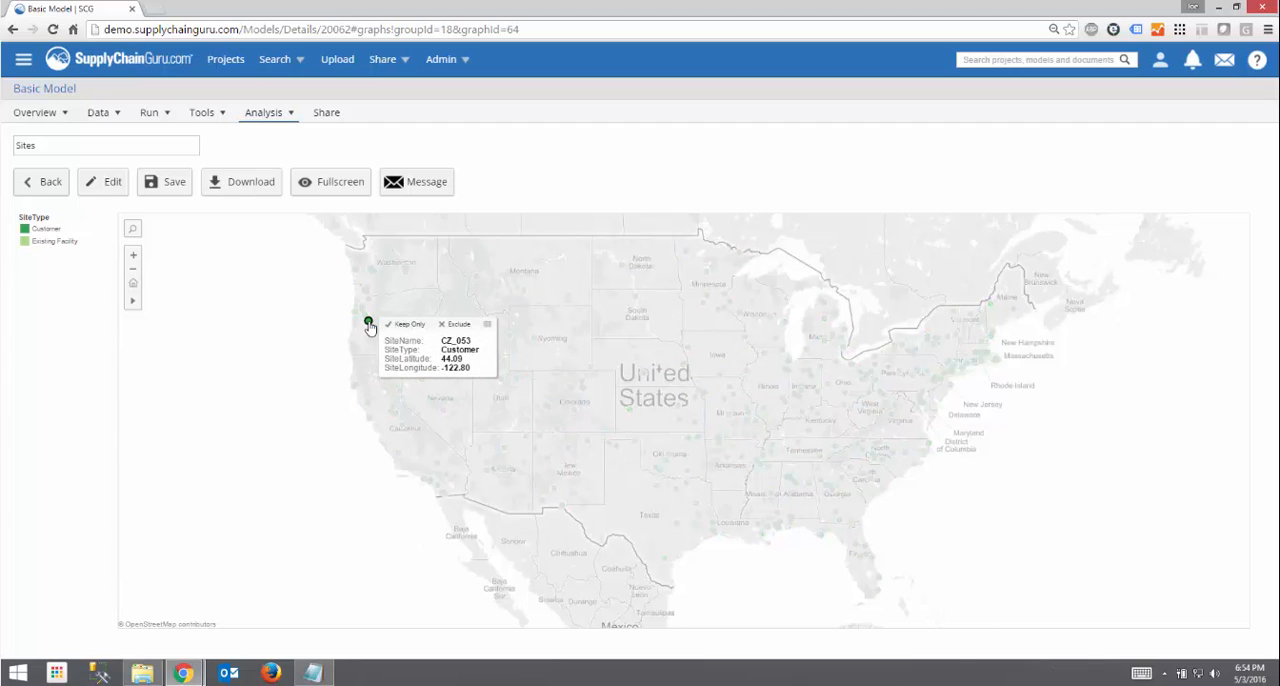
left_click(487, 325)
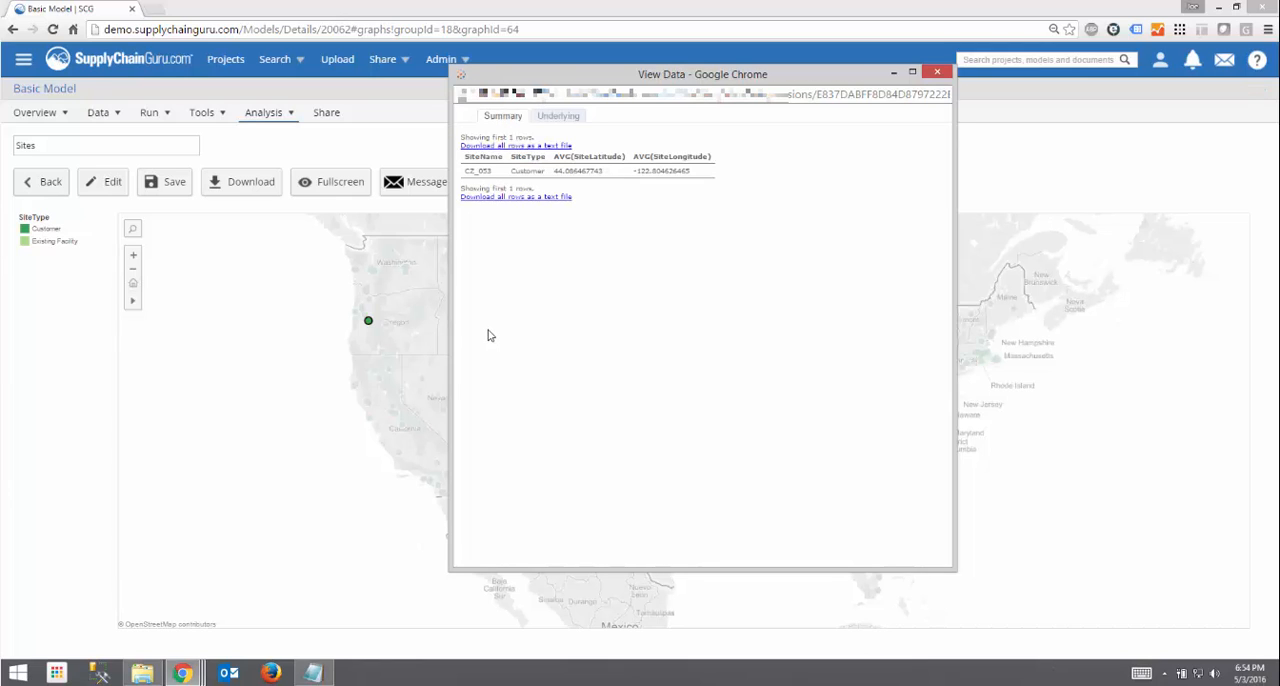
left_click(936, 75)
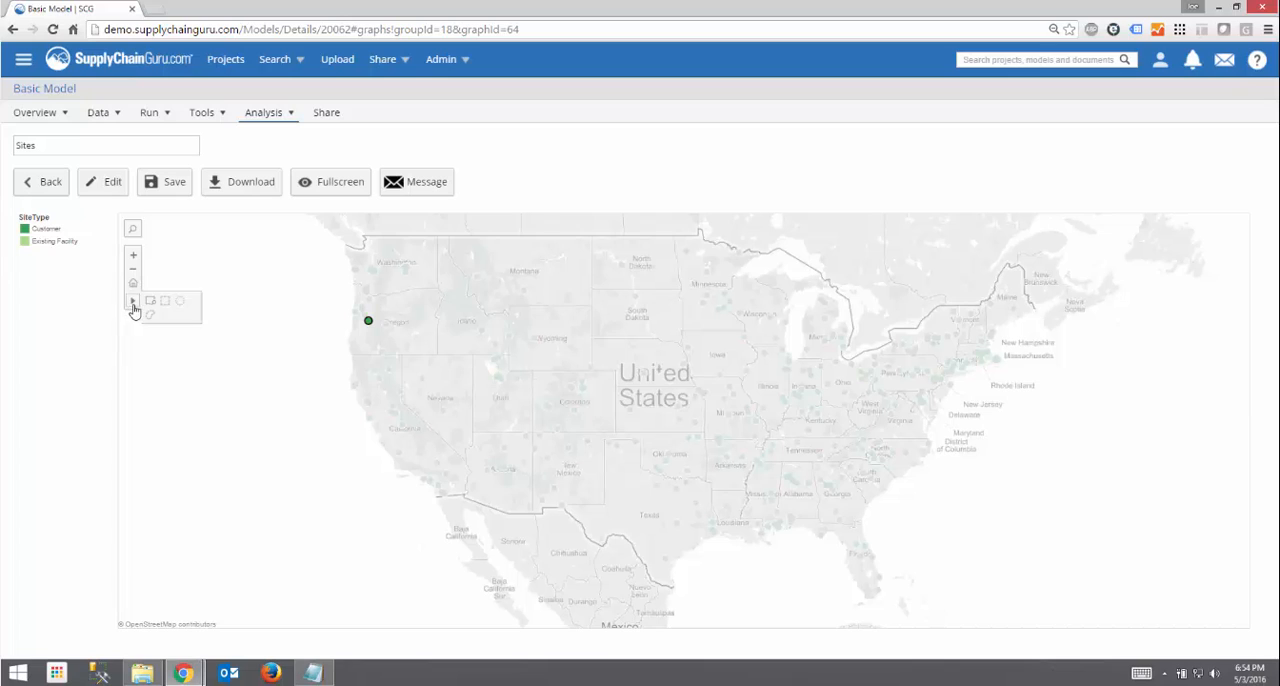
left_click(156, 314)
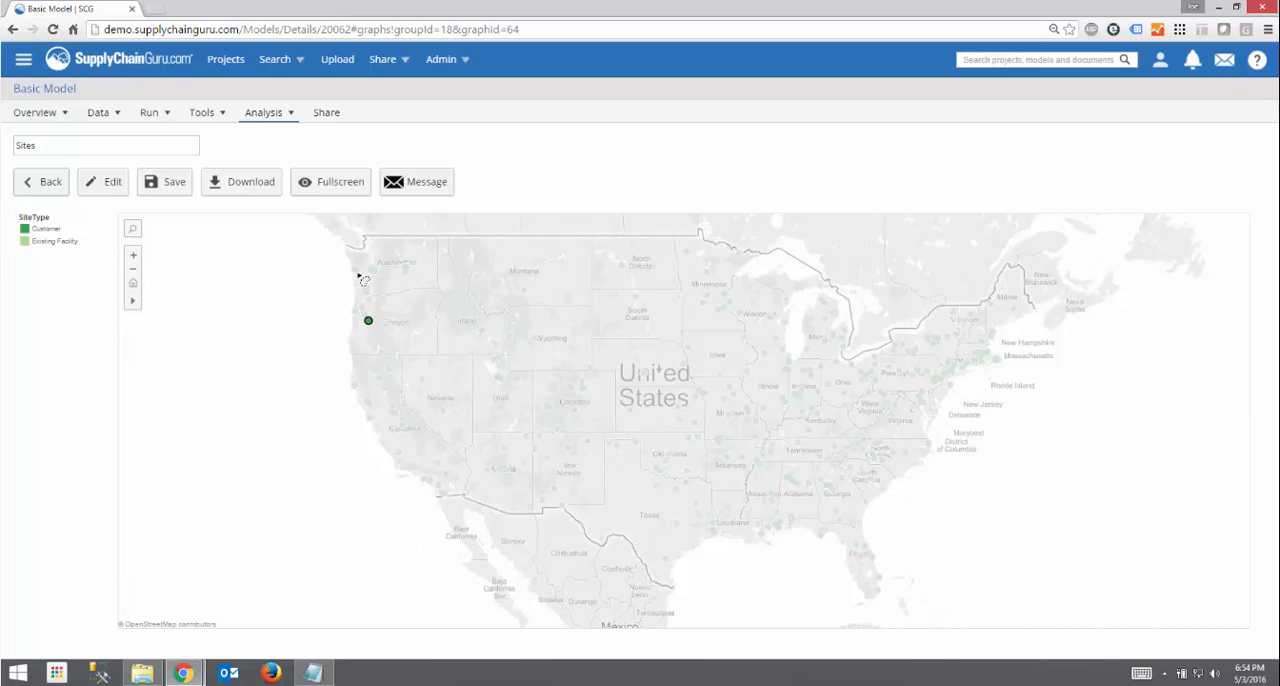
mouse_move(360, 277)
left_mouse_down()
mouse_move(323, 354)
mouse_move(516, 278)
mouse_move(360, 240)
mouse_move(345, 283)
left_mouse_up()
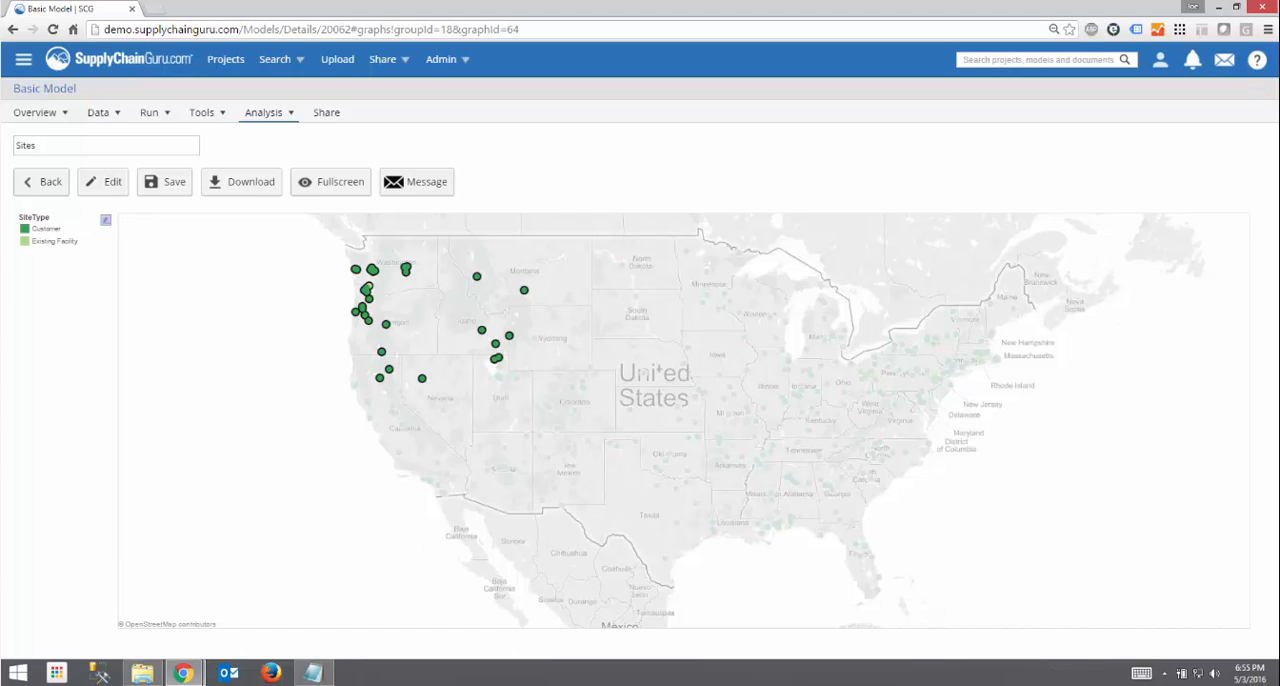
- Open the Sites graph for editing and save it, and preview the graph fullscreen in its own browser tab
left_click(107, 186)
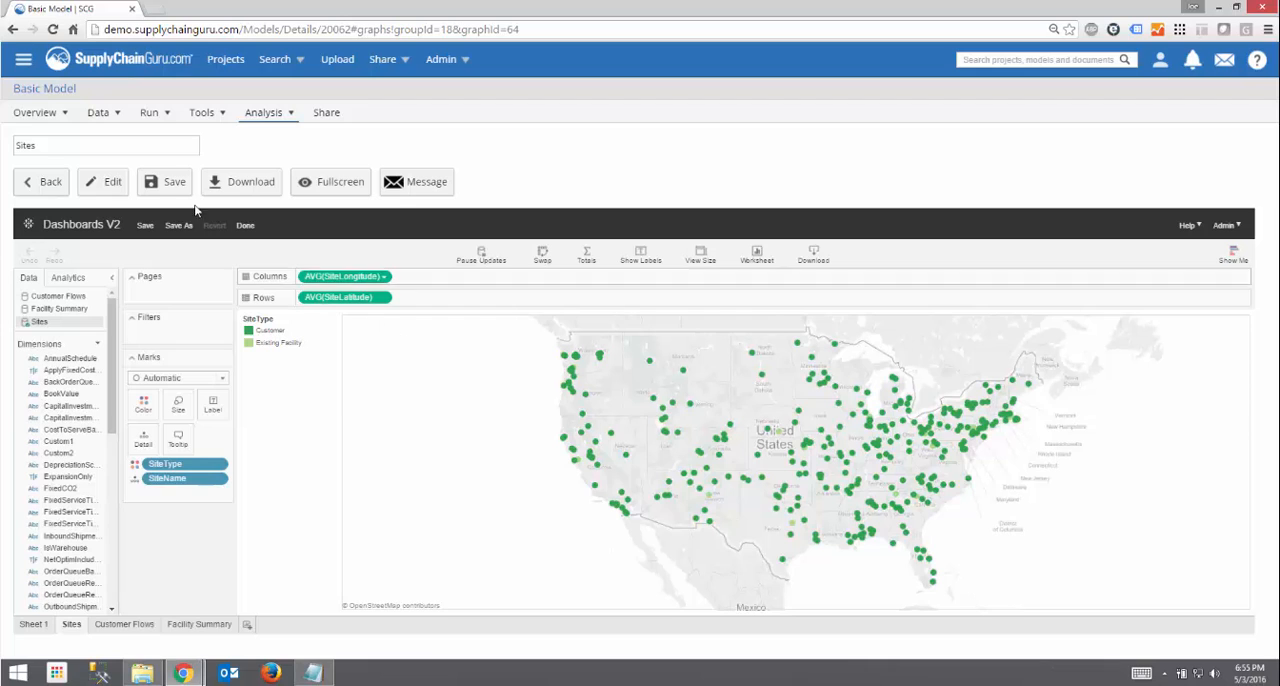
left_click(164, 183)
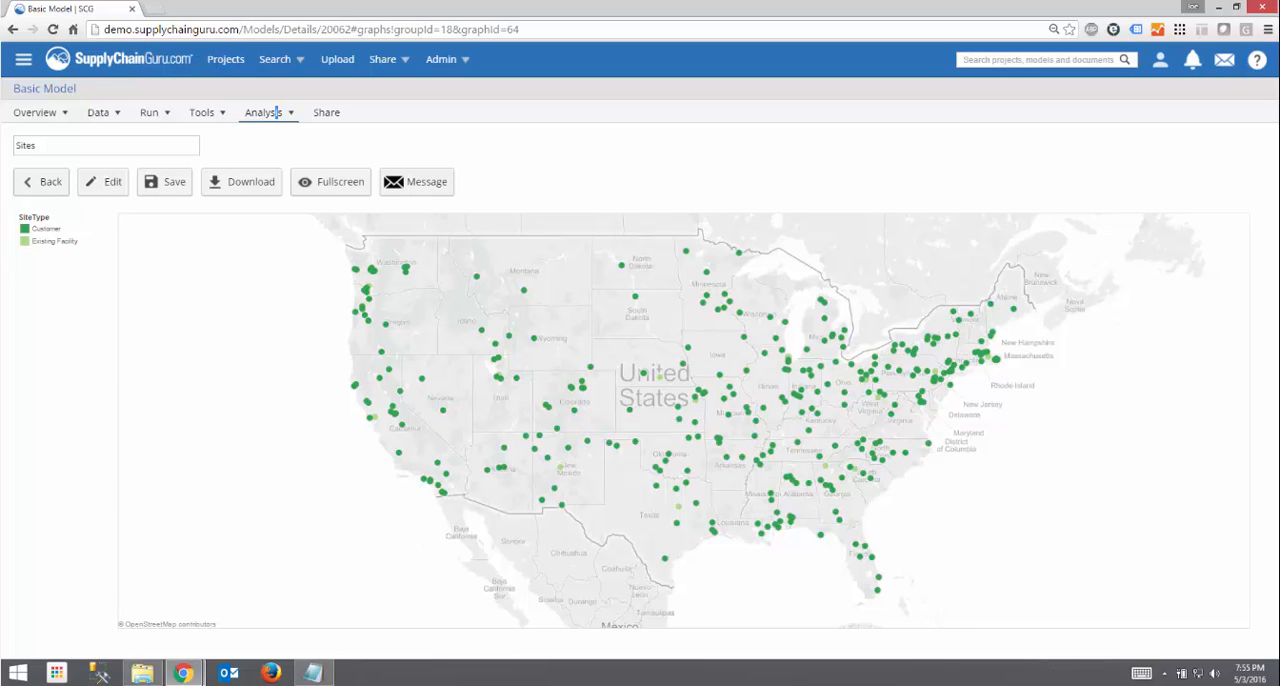
left_click(331, 191)
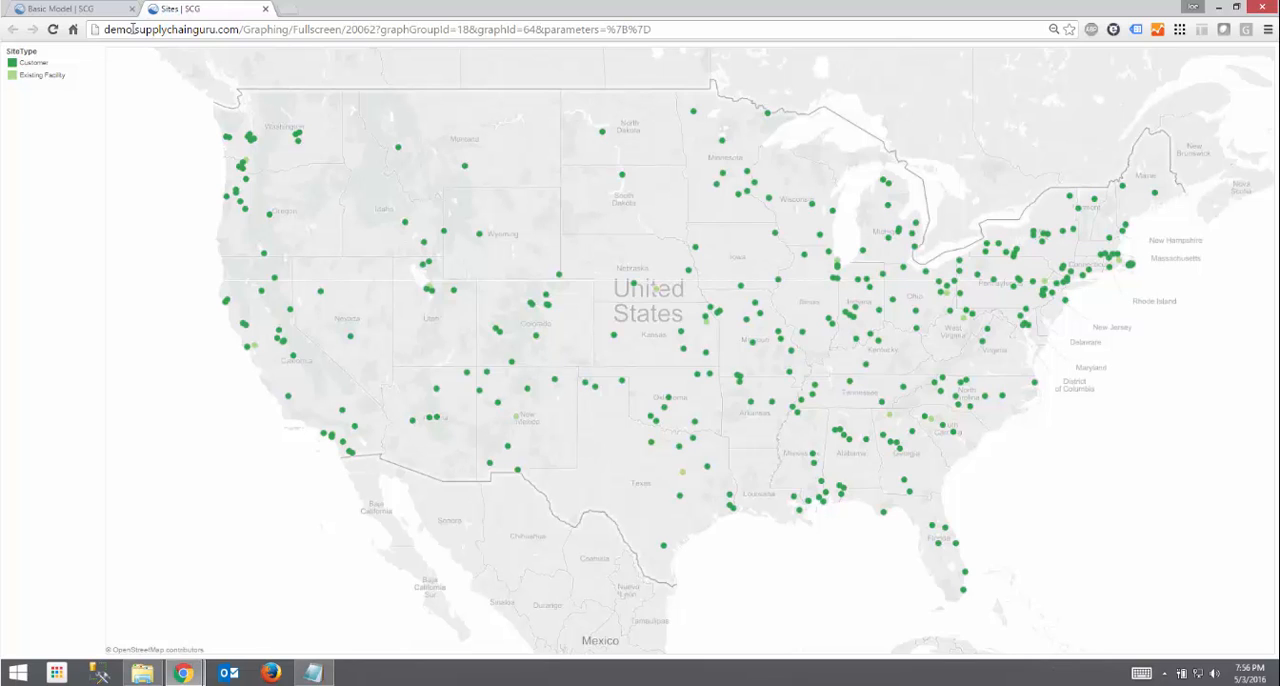
left_click(265, 8)
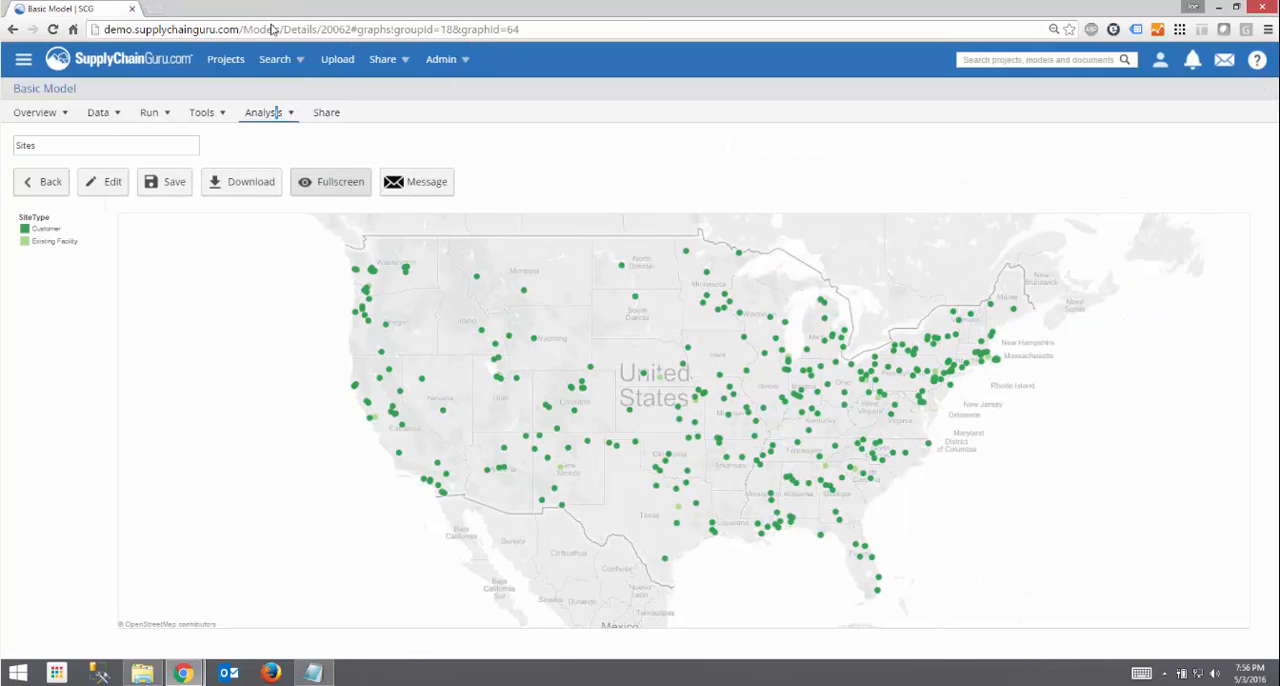
- Send a message containing the link to the Sites graph, entering a team member's e-mail address as recipient
left_click(390, 187)
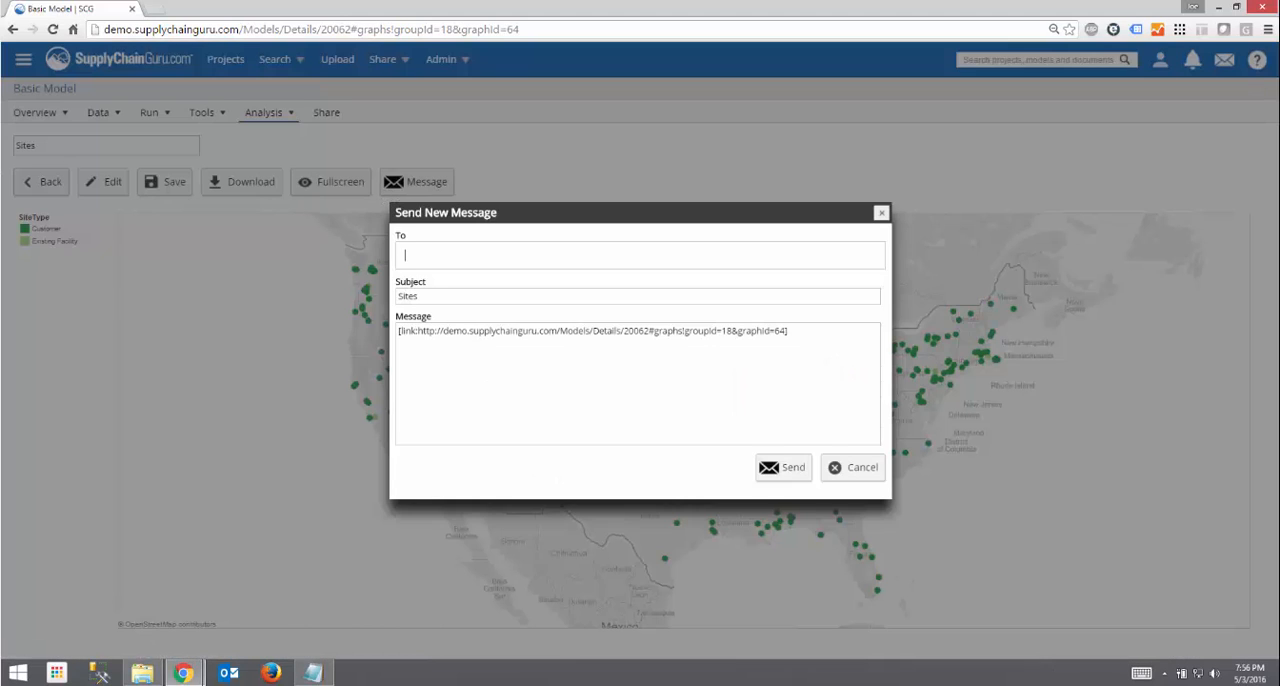
type("joe.")
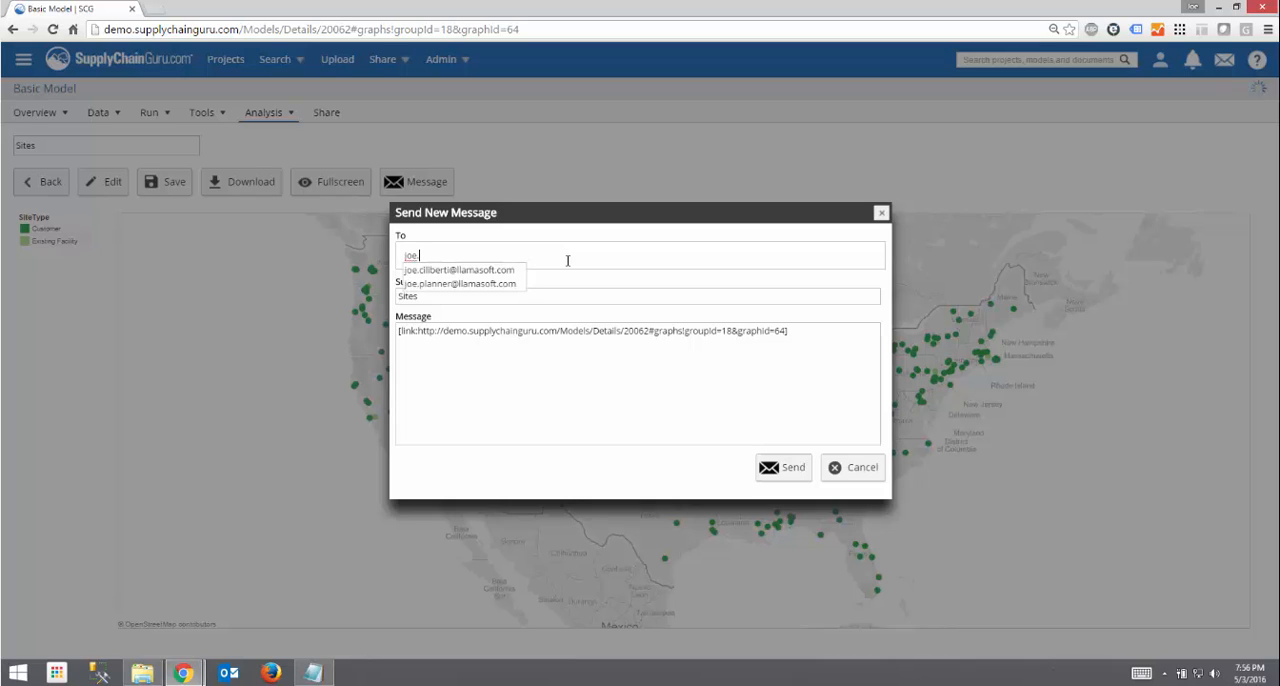
key("Down")
key("Return")
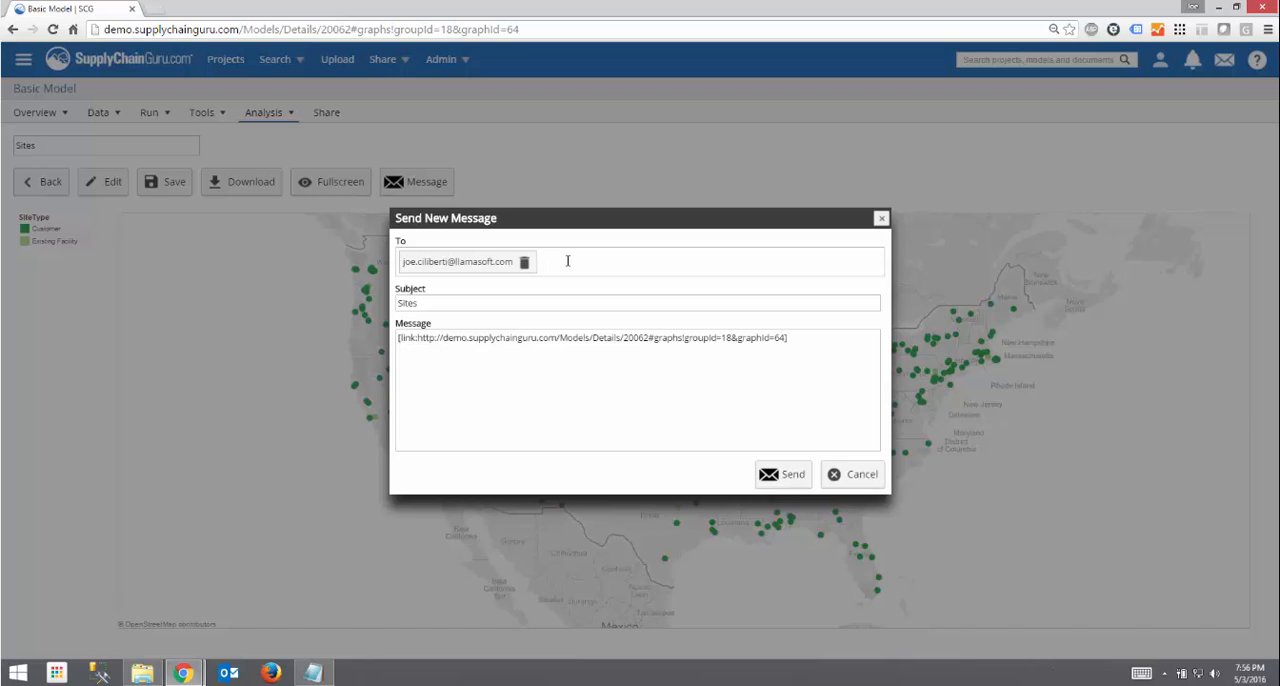
left_click(768, 472)
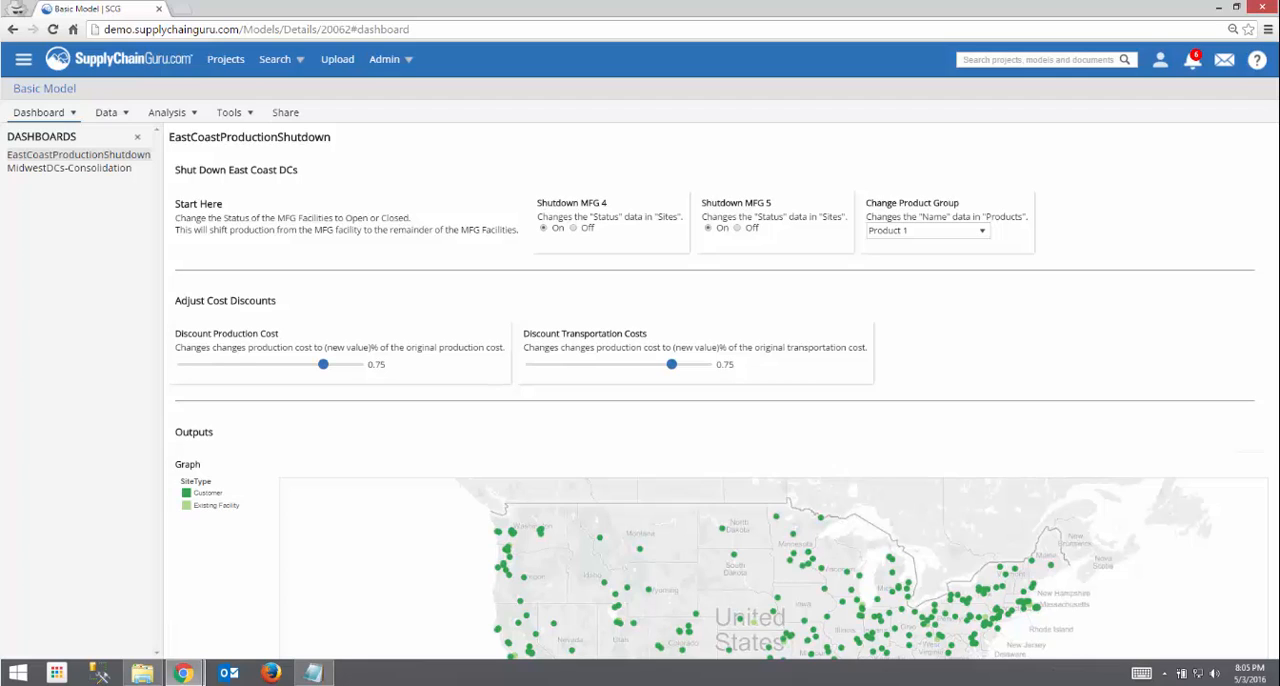
- Open the MidwestDCs-Consolidation dashboard and set its flow limit to 70
left_click(34, 170)
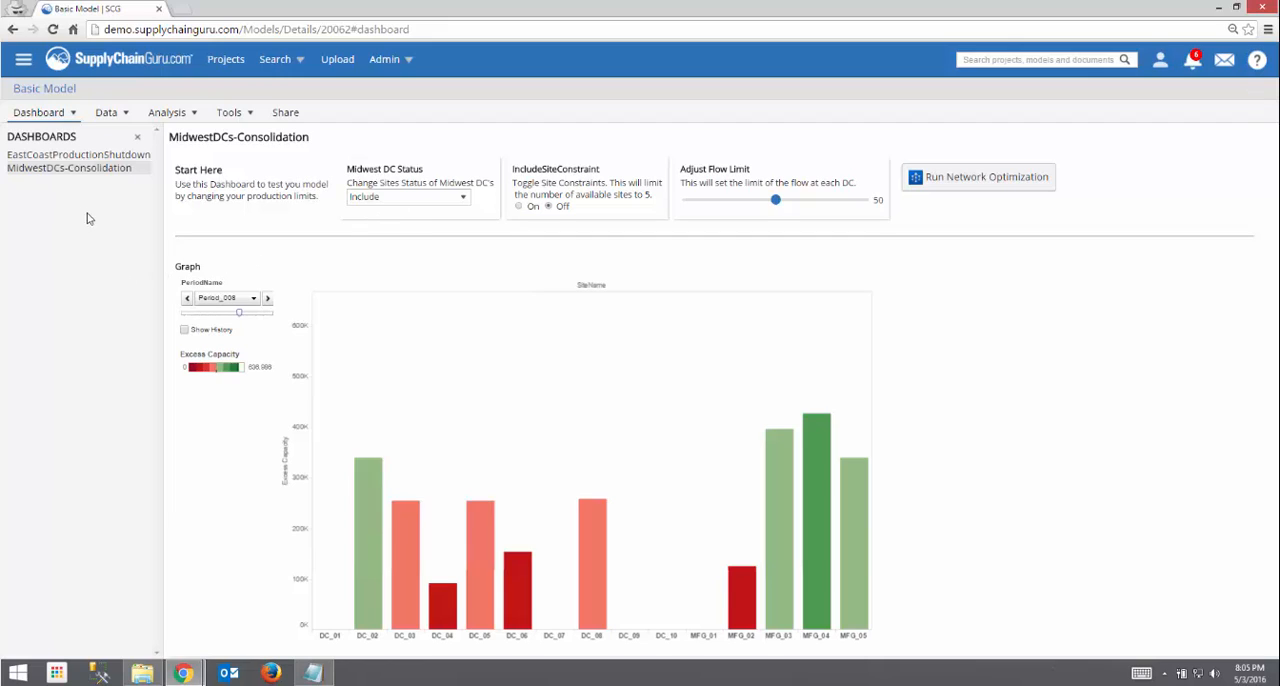
left_click(384, 200)
left_click(430, 176)
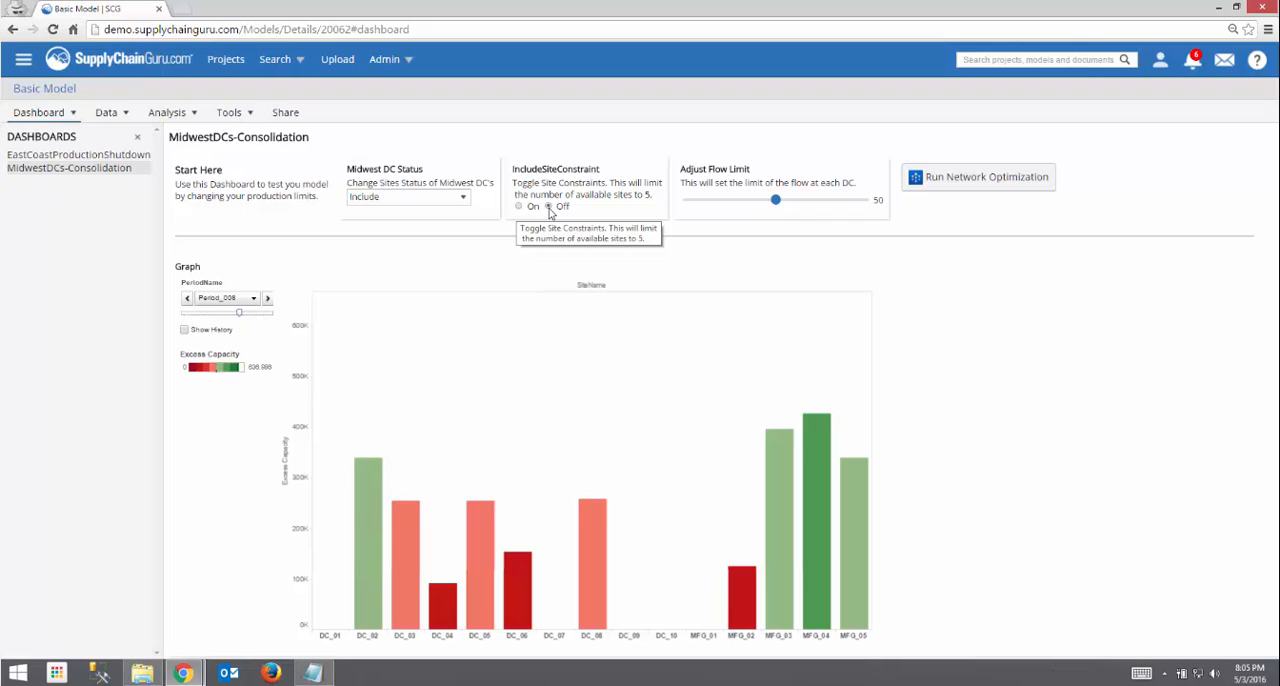
left_click_drag(765, 204, 811, 205)
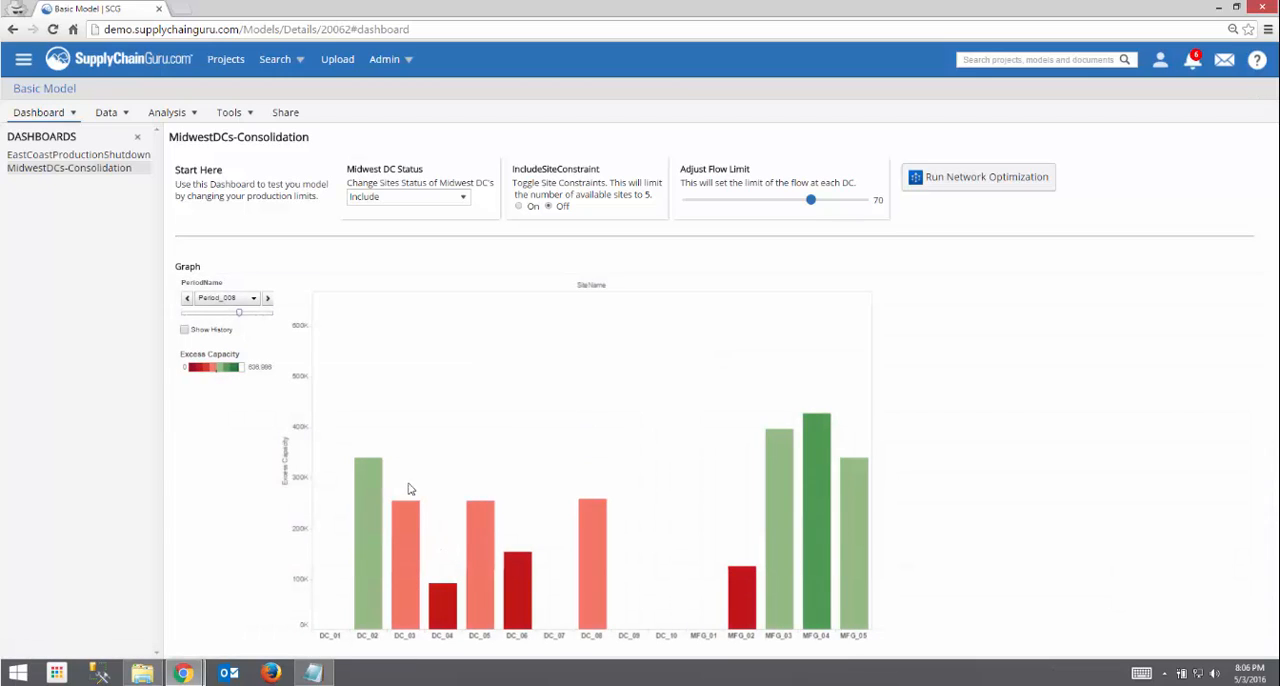
- Step the dashboard's excess capacity graph back two periods from Period_008
mouse_move(477, 542)
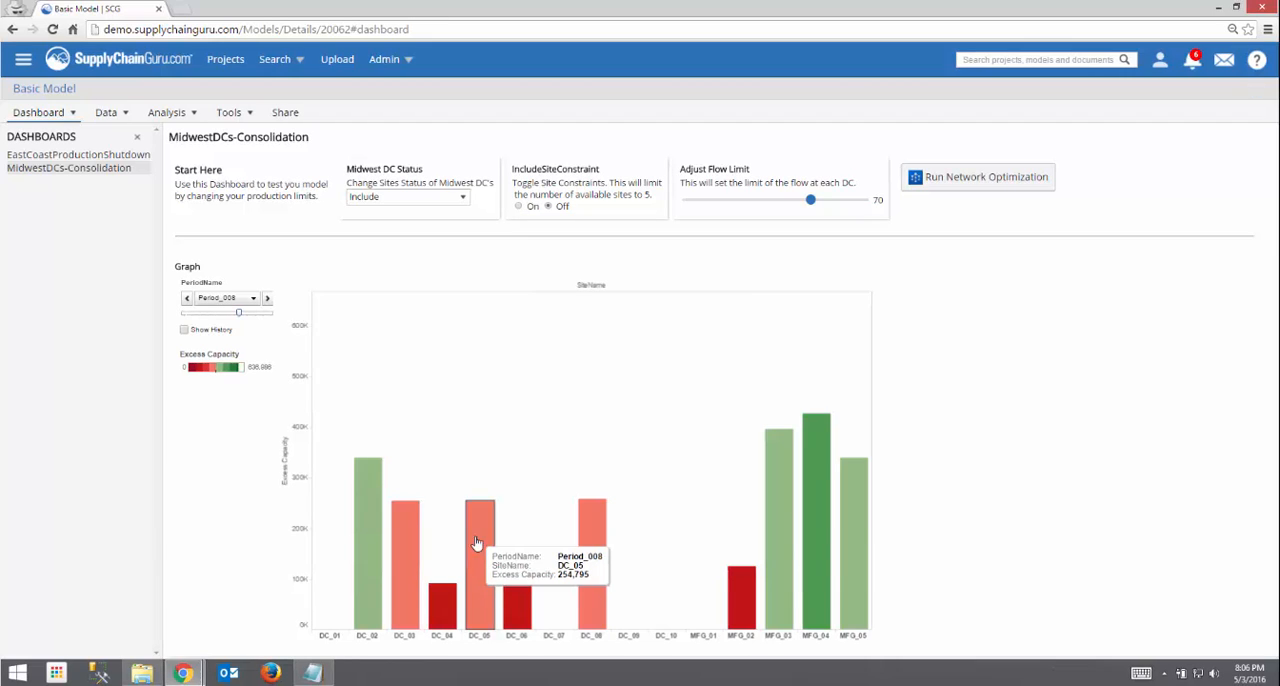
left_click(186, 299)
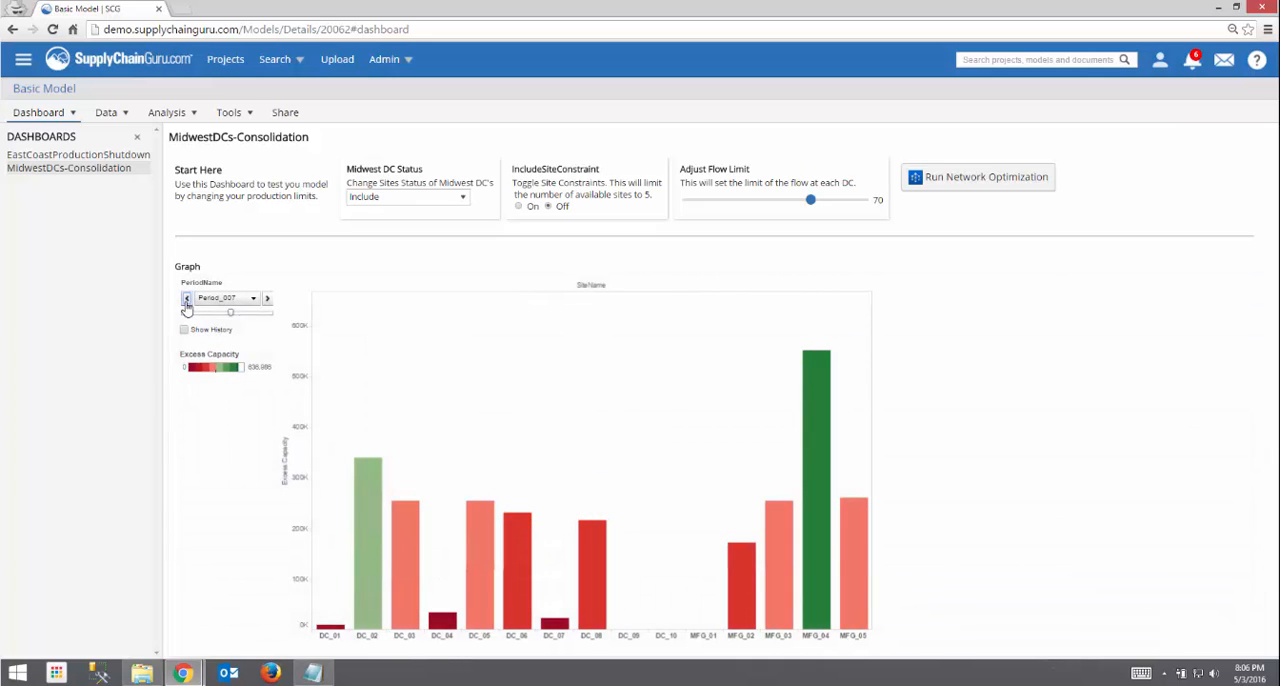
left_click(186, 300)
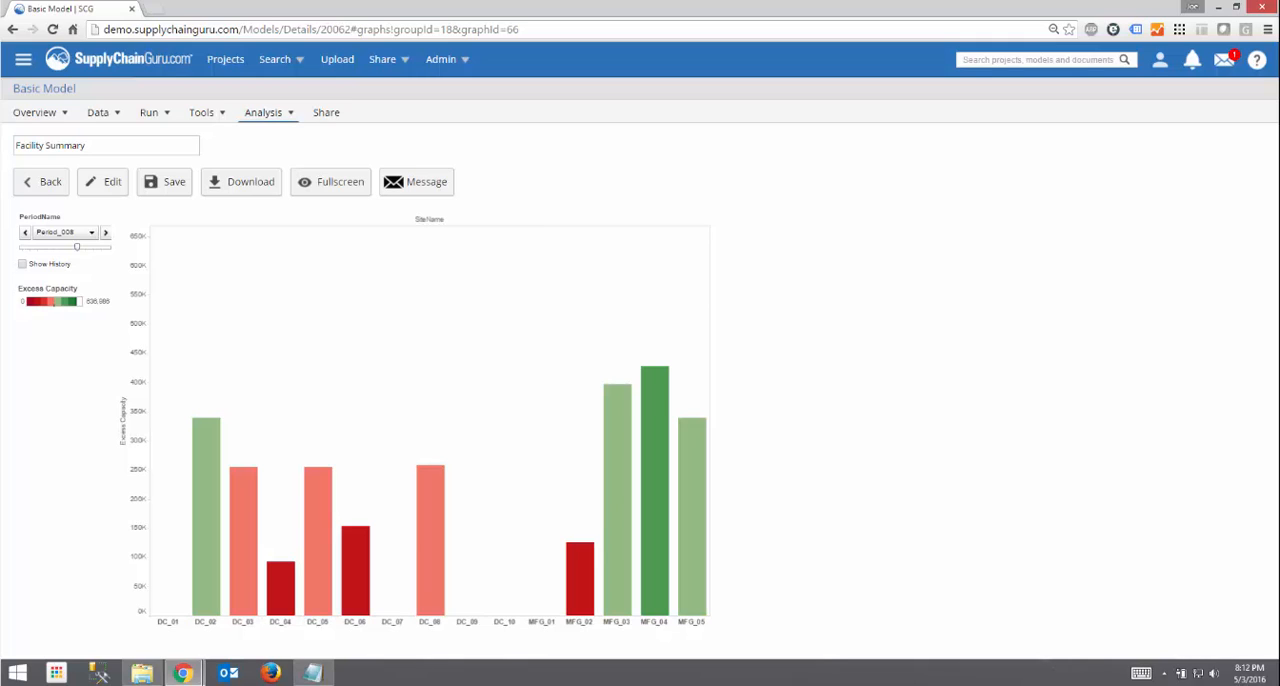
- Open the widget configuration of the MidwestDCs-Consolidation scenario and show the options of its Midwest DC Status widget
left_click(156, 121)
left_click(157, 145)
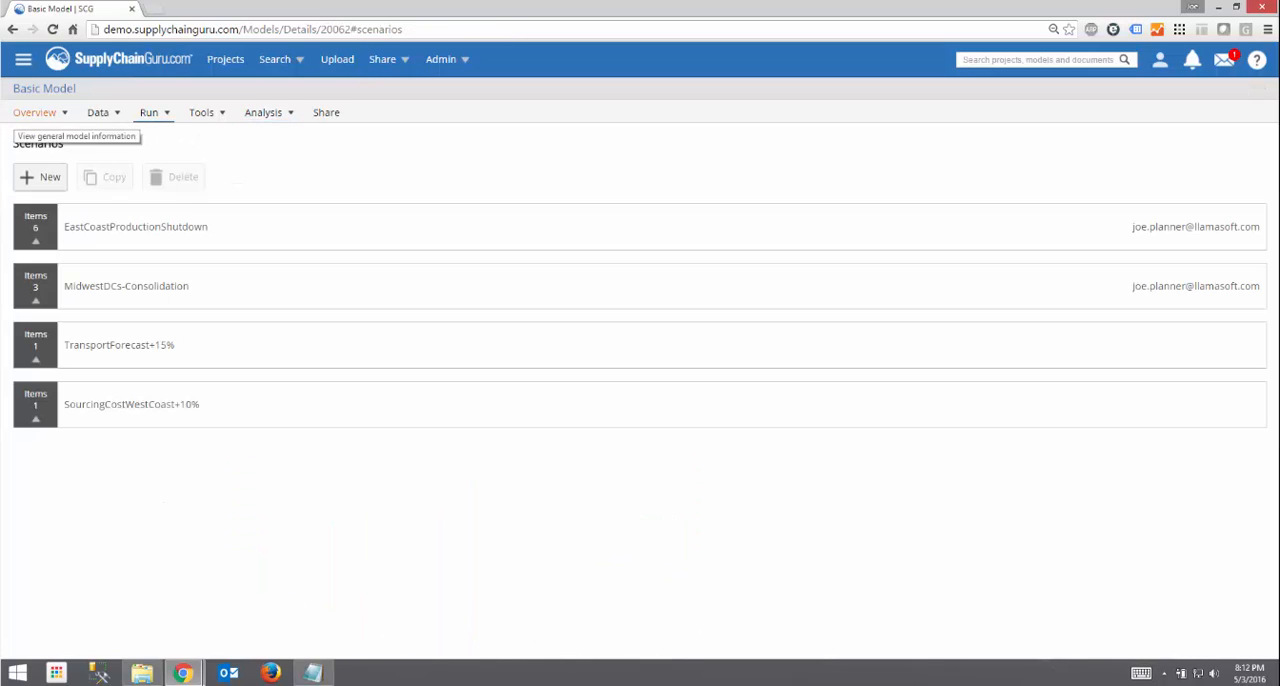
left_click(214, 309)
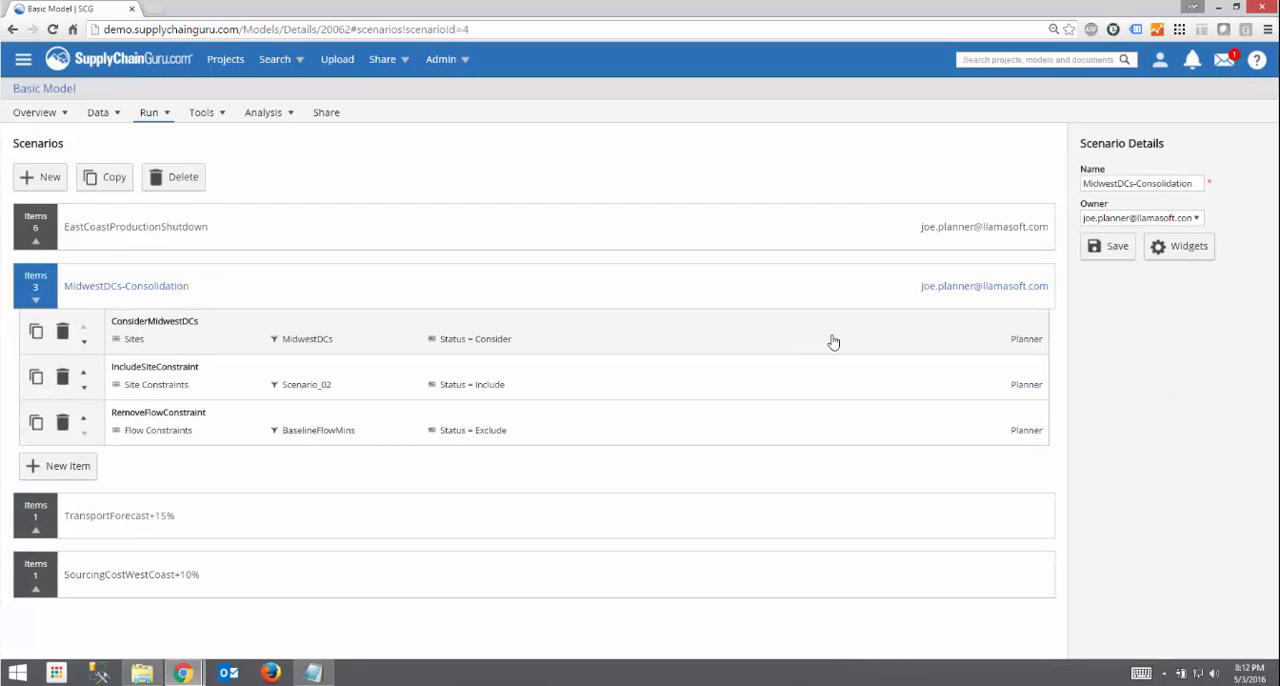
left_click(1160, 250)
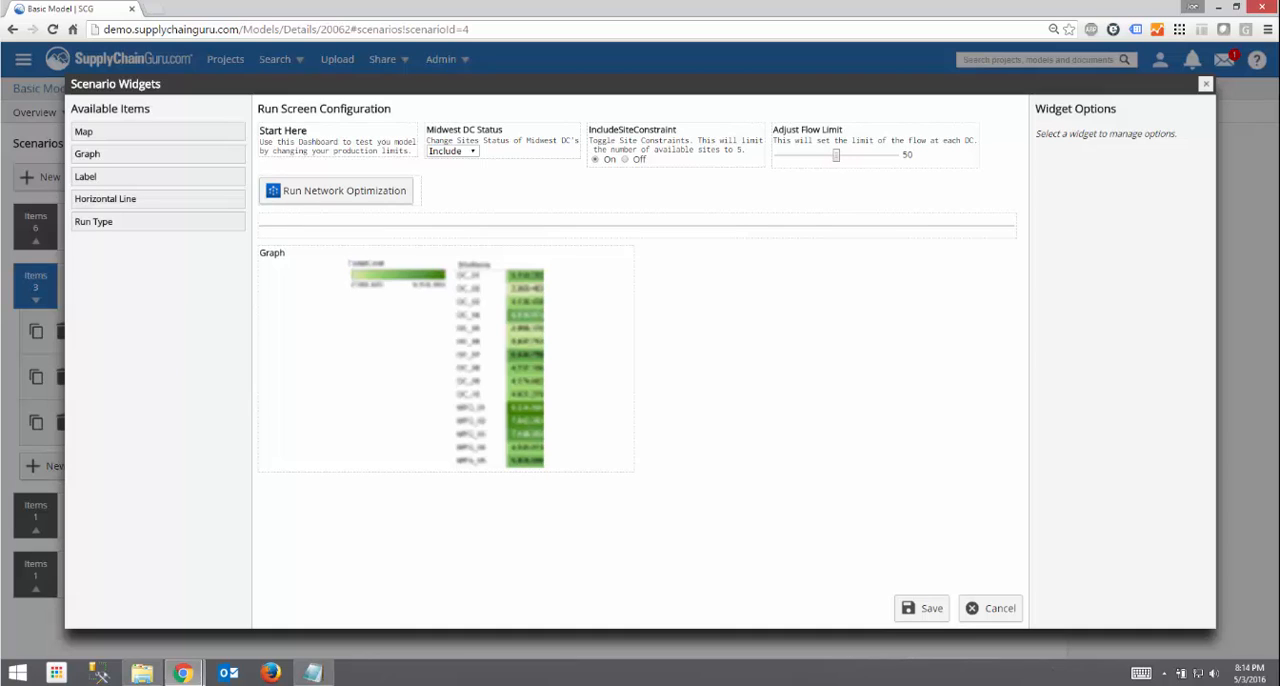
left_click(516, 159)
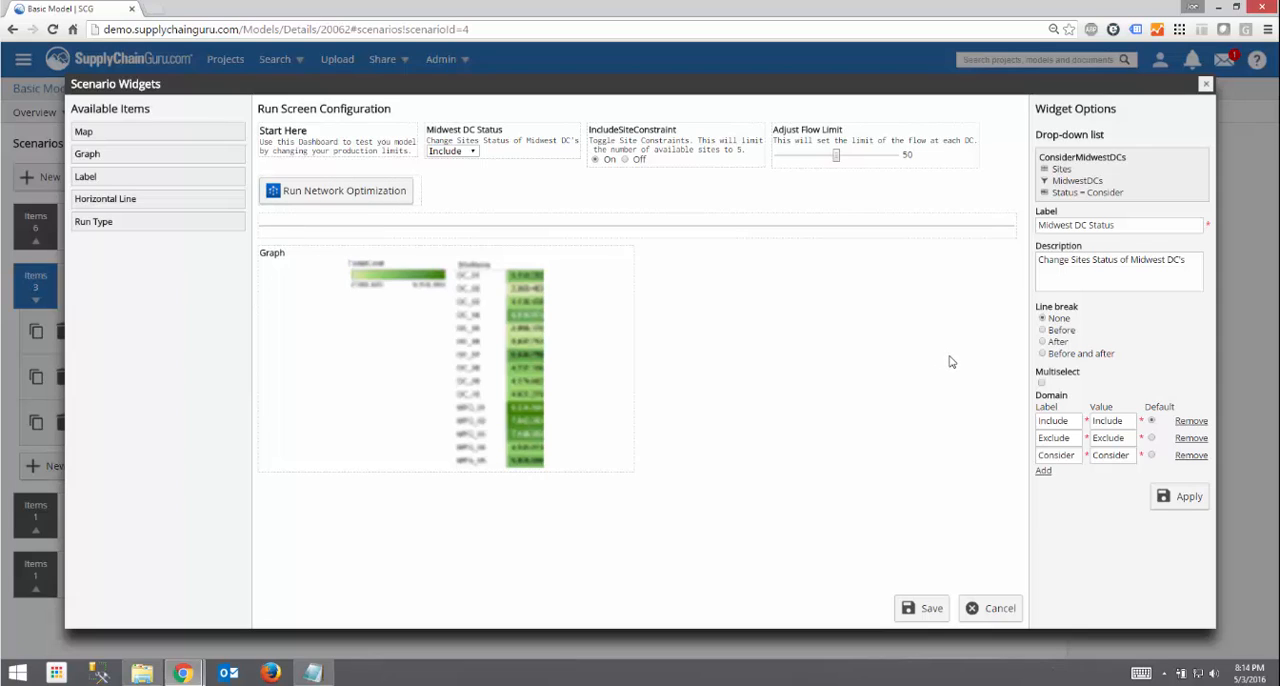
- Make the graph widget show the Sites graph, and move the IncludeSiteConstraint widget ahead of Midwest DC Status
left_click(458, 412)
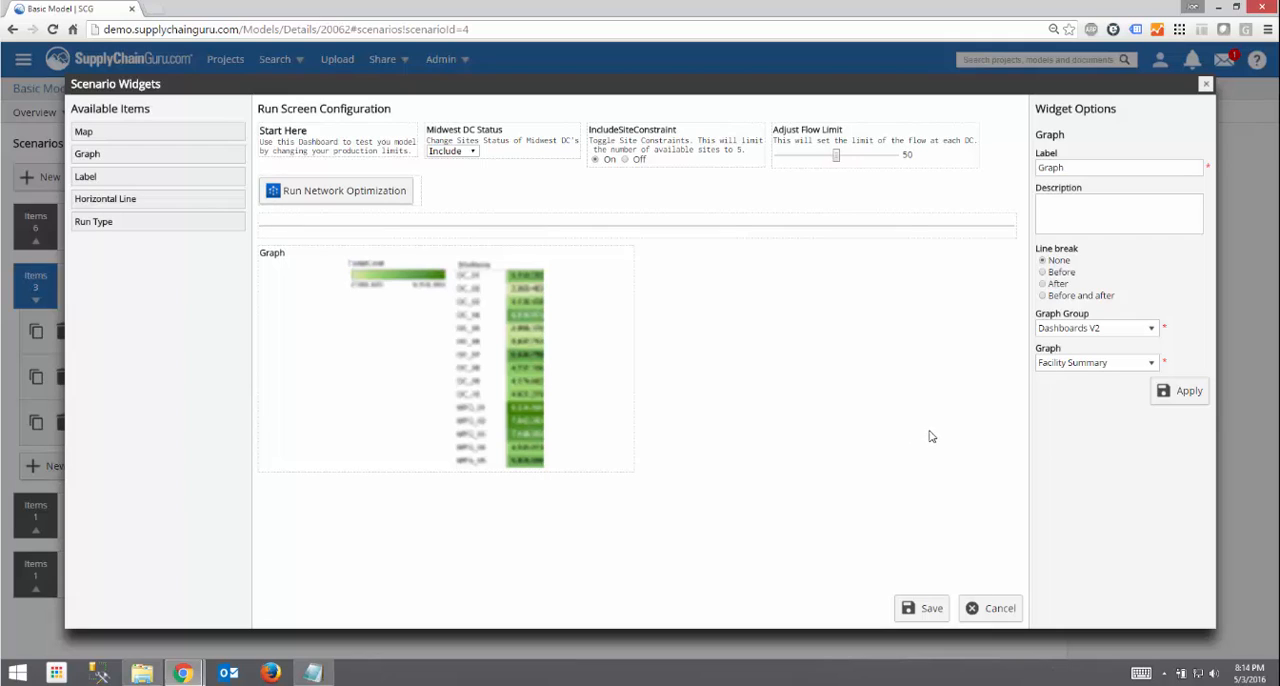
left_click(1099, 368)
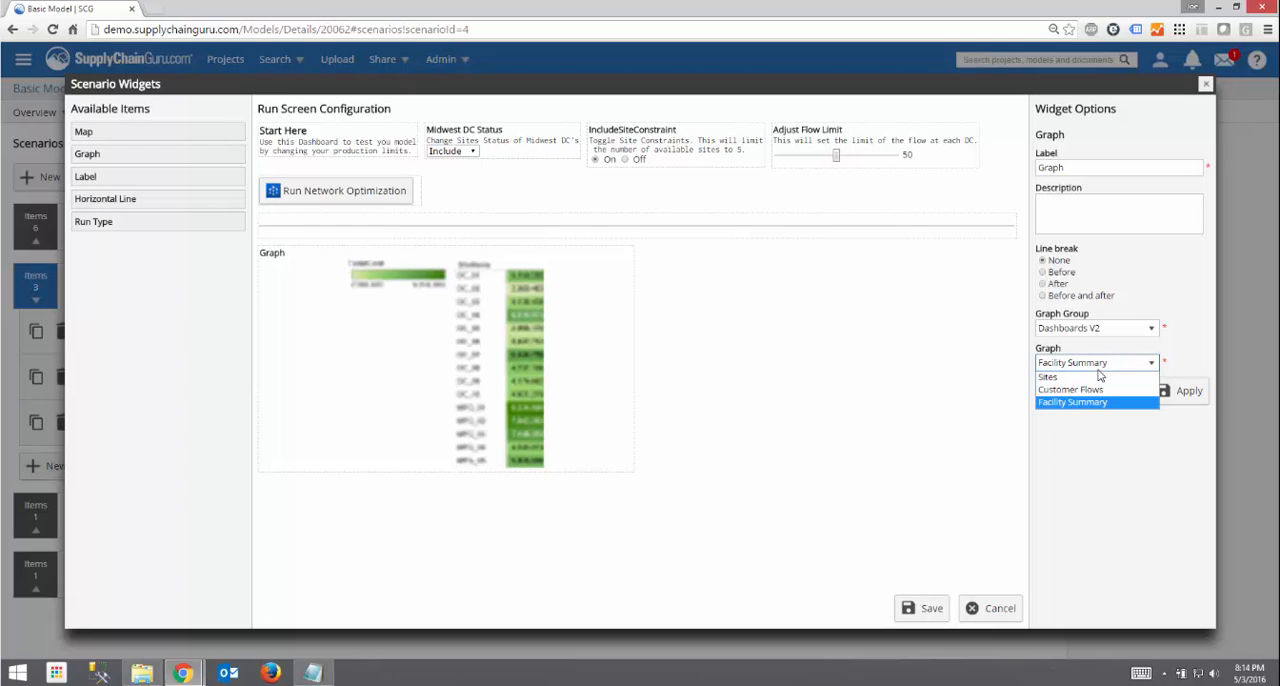
left_click(1099, 377)
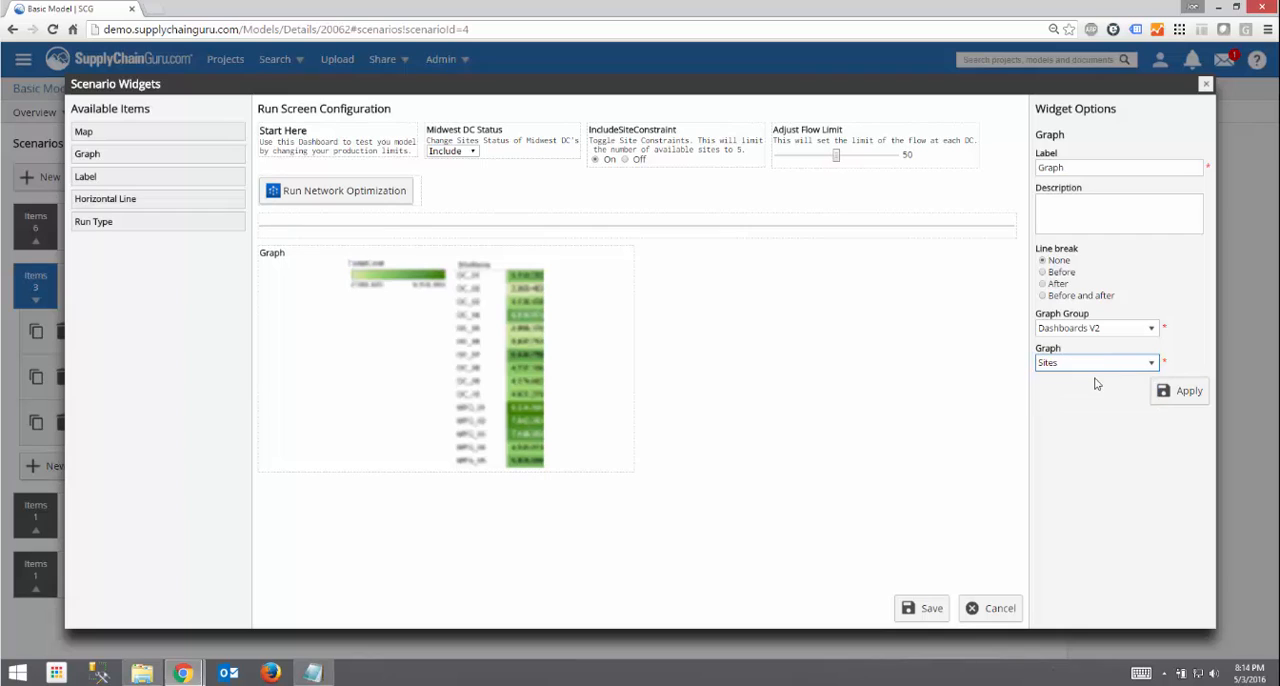
left_click(1167, 397)
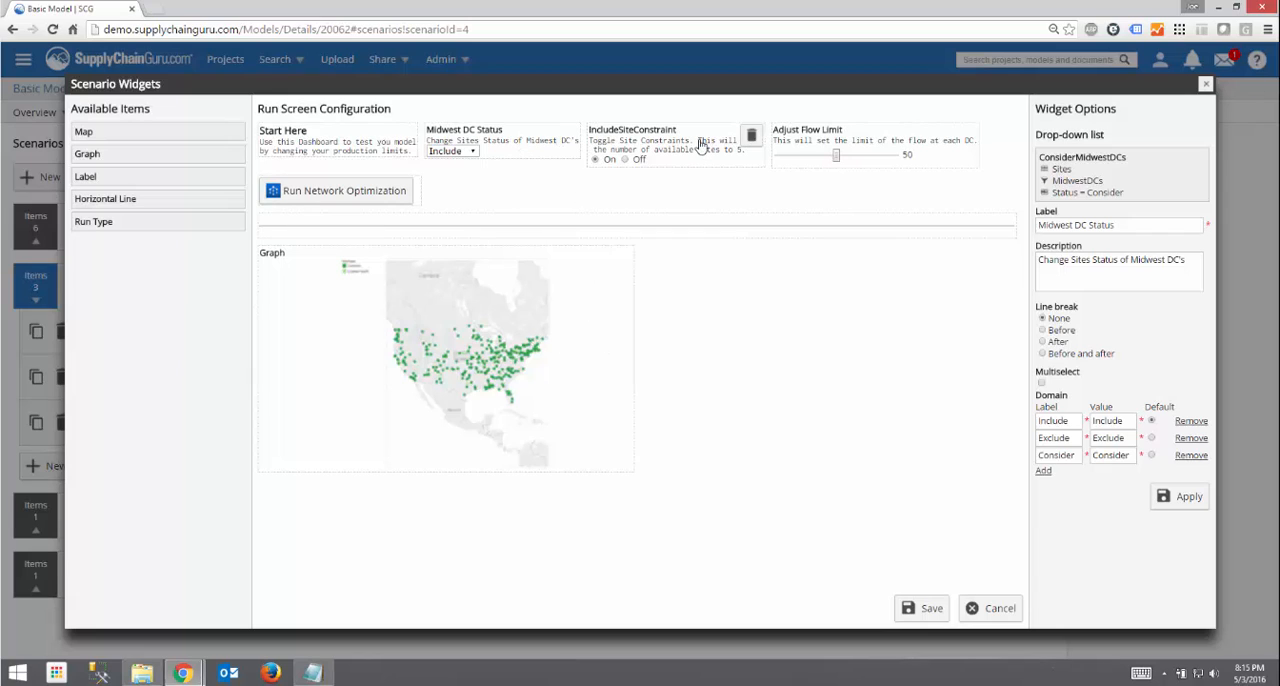
left_click_drag(694, 147, 474, 172)
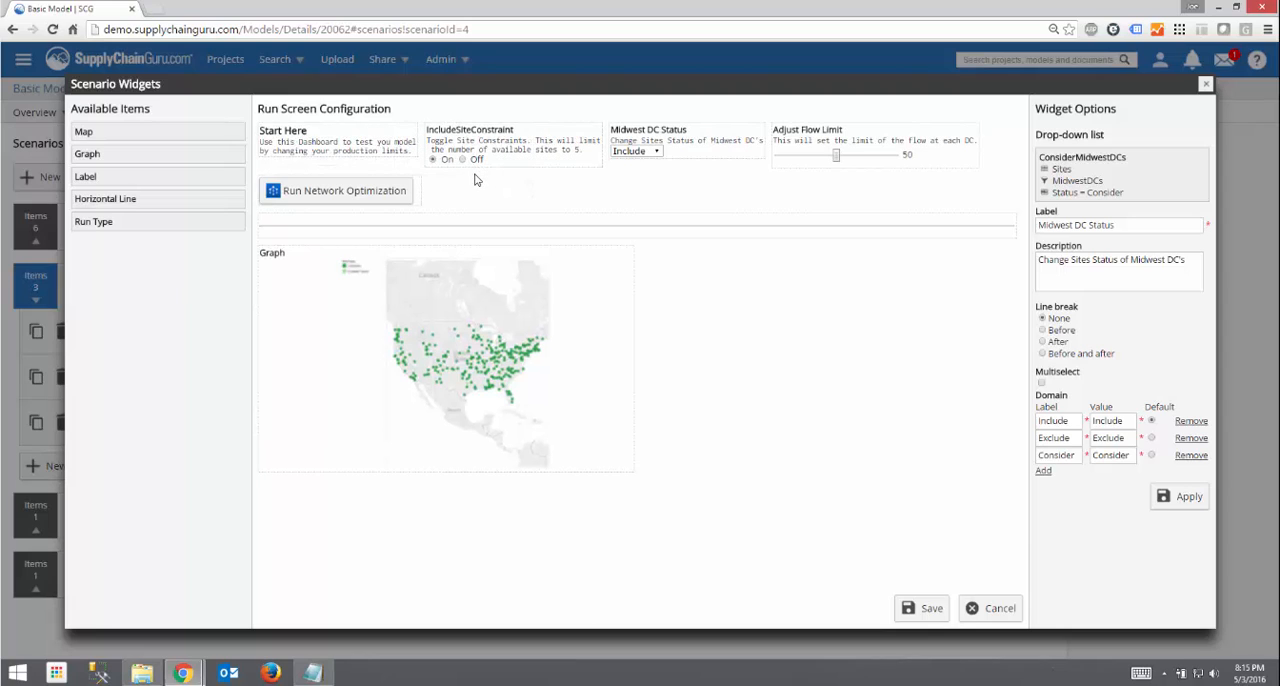